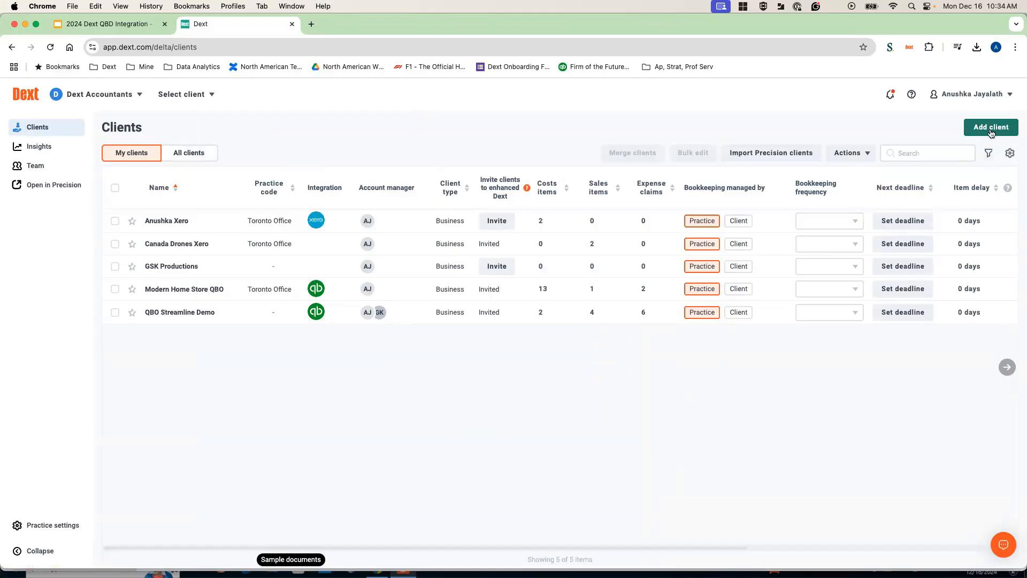
click(993, 135)
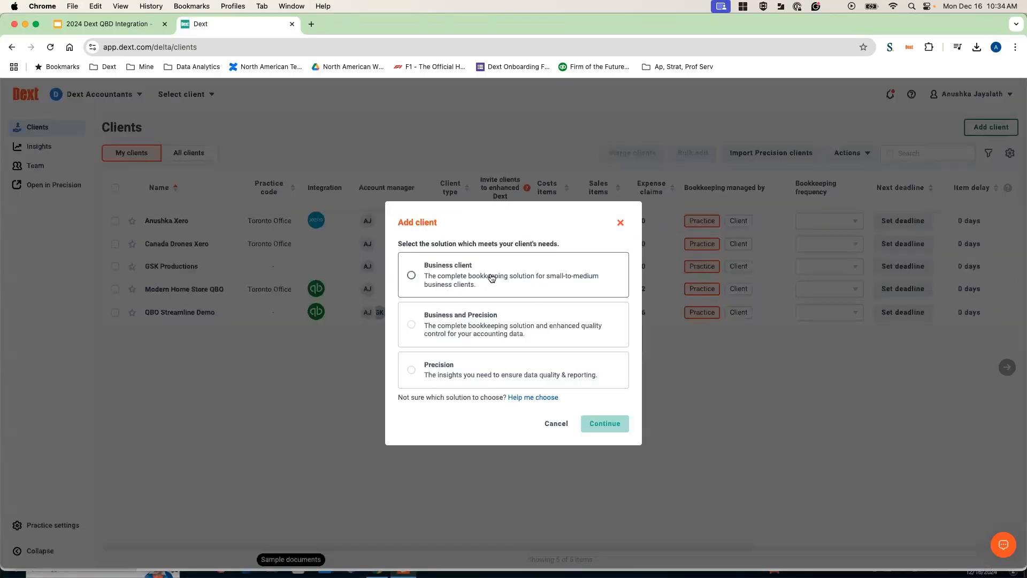
click(491, 277)
click(609, 429)
click(518, 280)
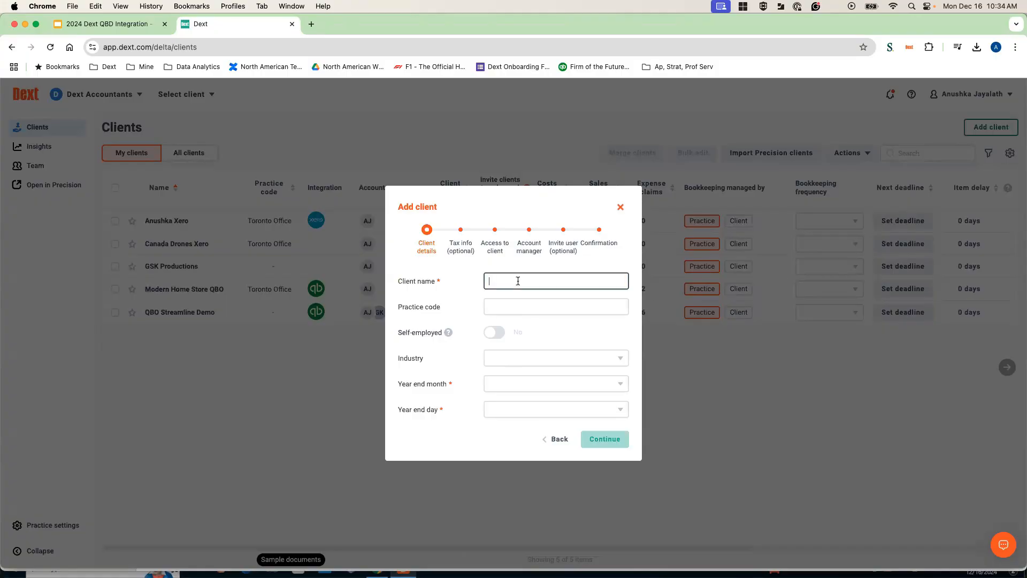
text(GSK Productions)
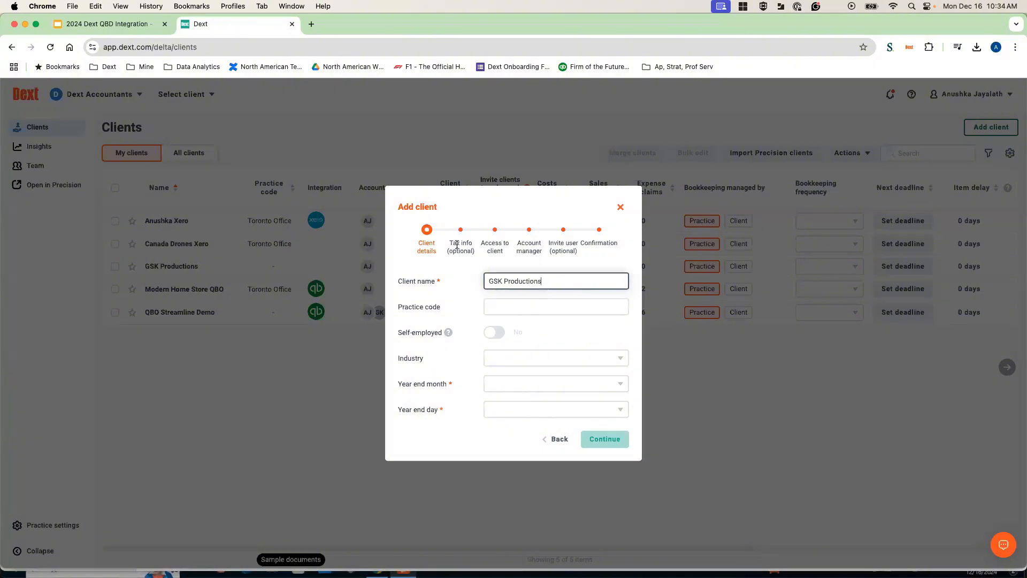
click(621, 208)
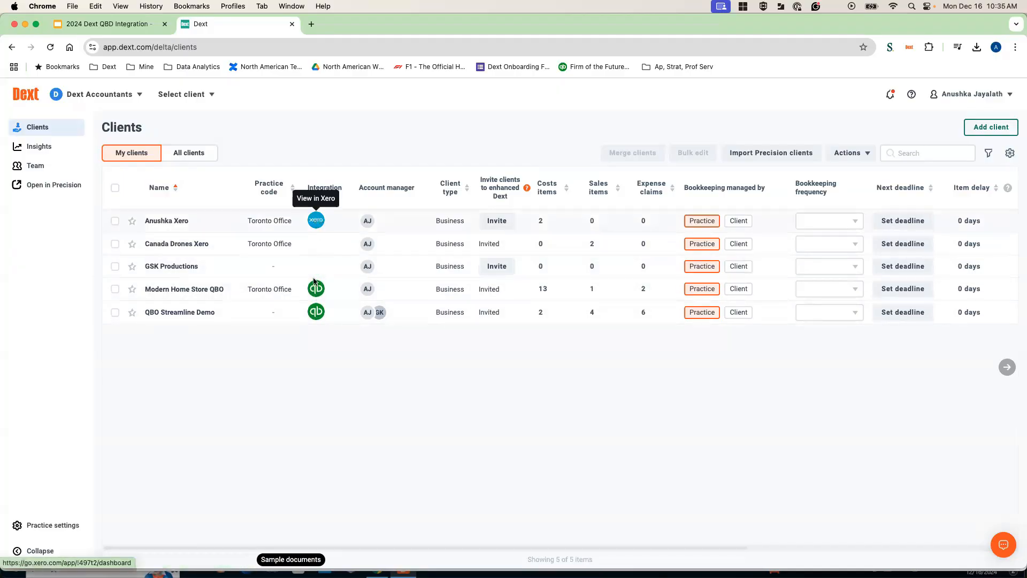
Open the GSK Productions client and go to its business settings connections
click(173, 270)
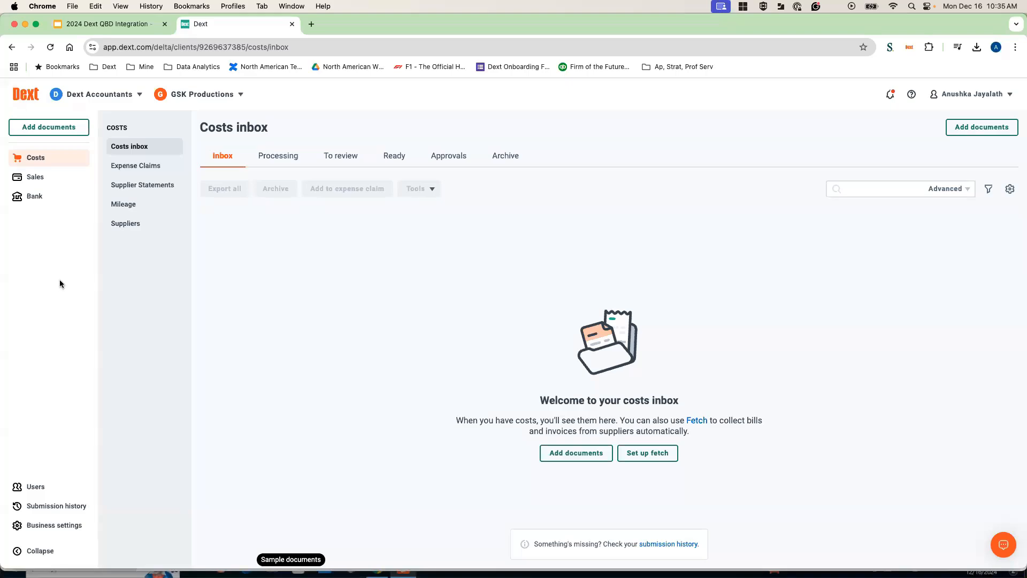
click(40, 525)
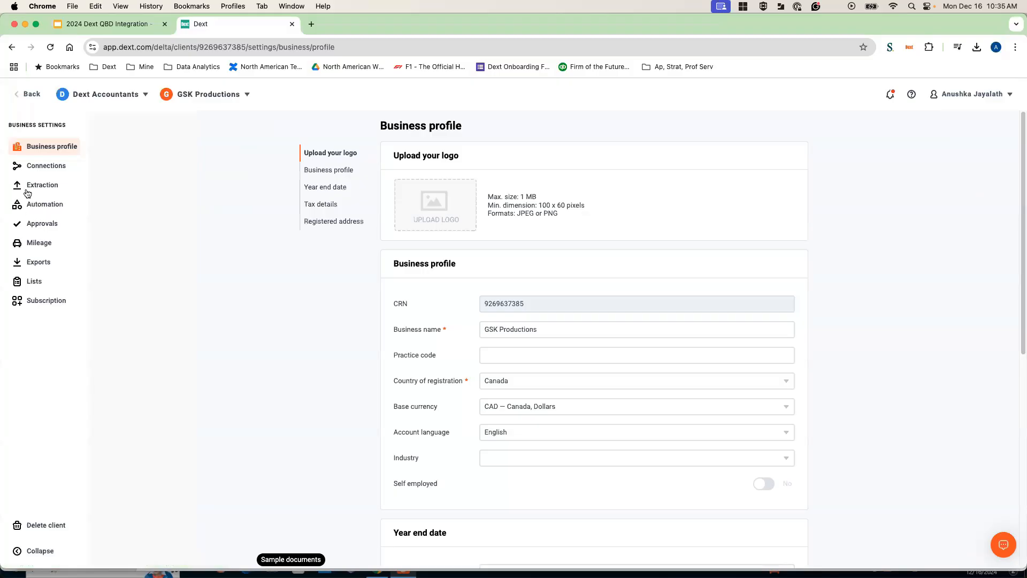
click(36, 167)
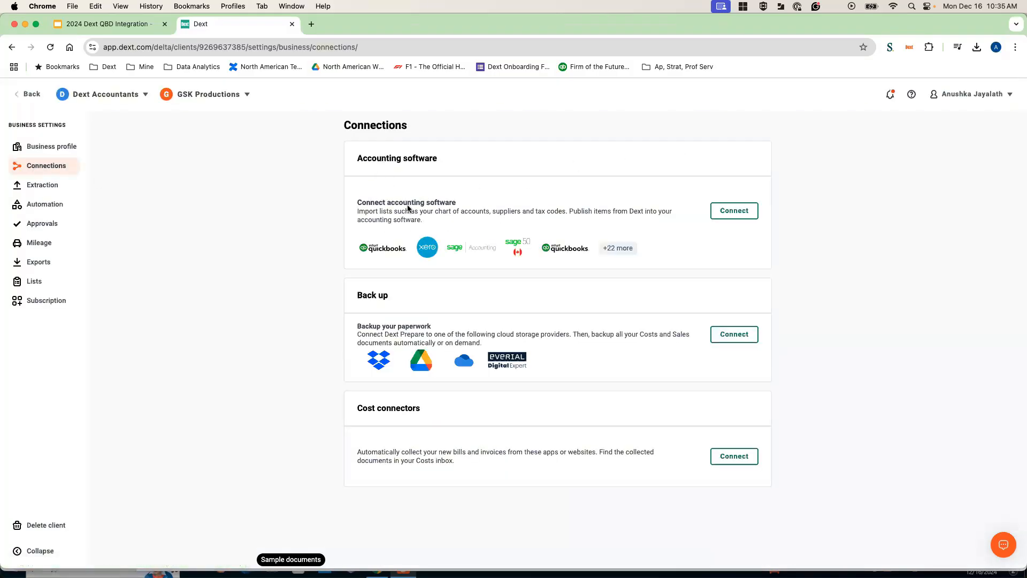
Choose to connect QuickBooks Desktop as the accounting software and open its connection instructions
click(726, 216)
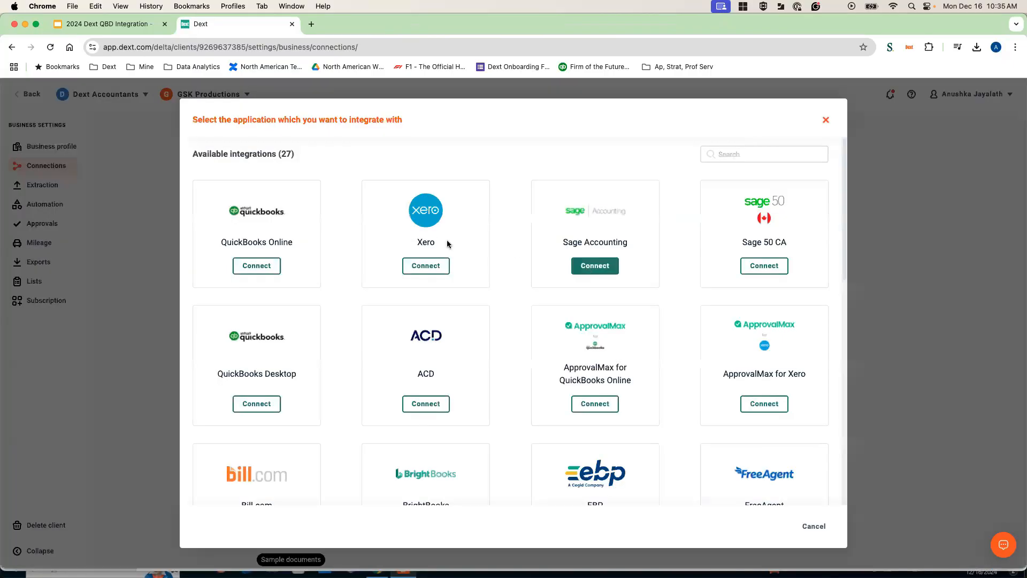
scroll(321, 241, down, 1)
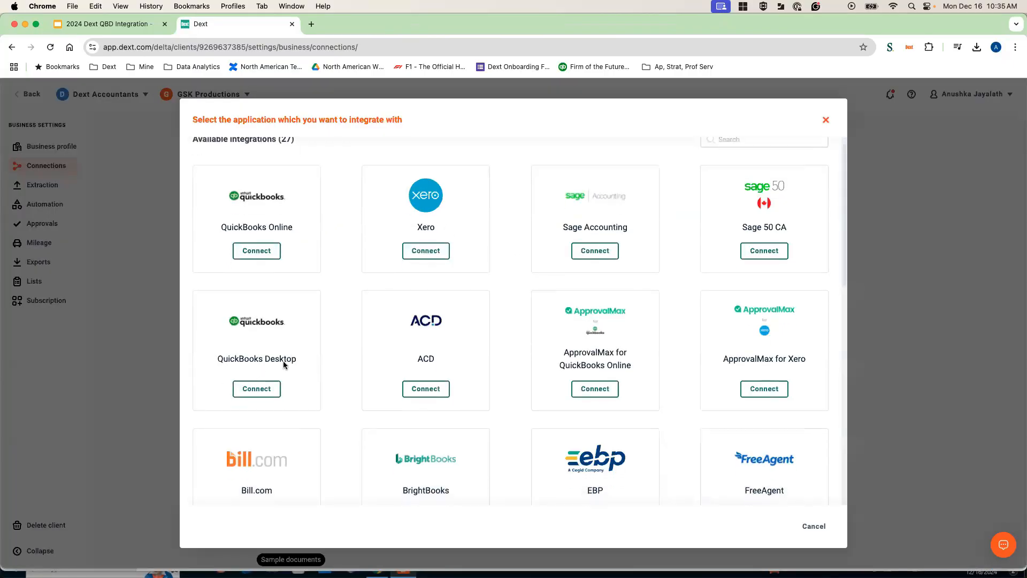
click(247, 389)
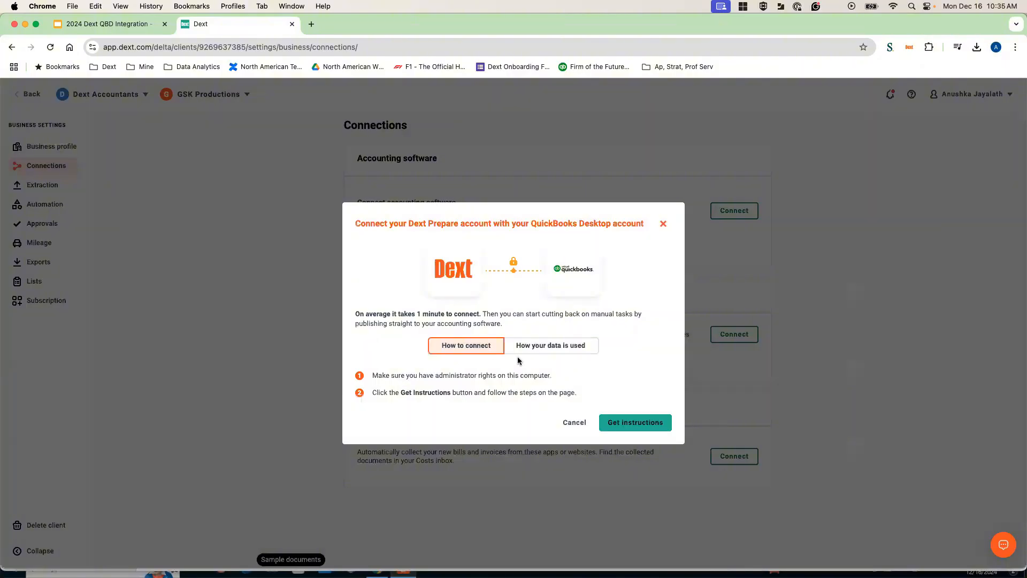
click(620, 426)
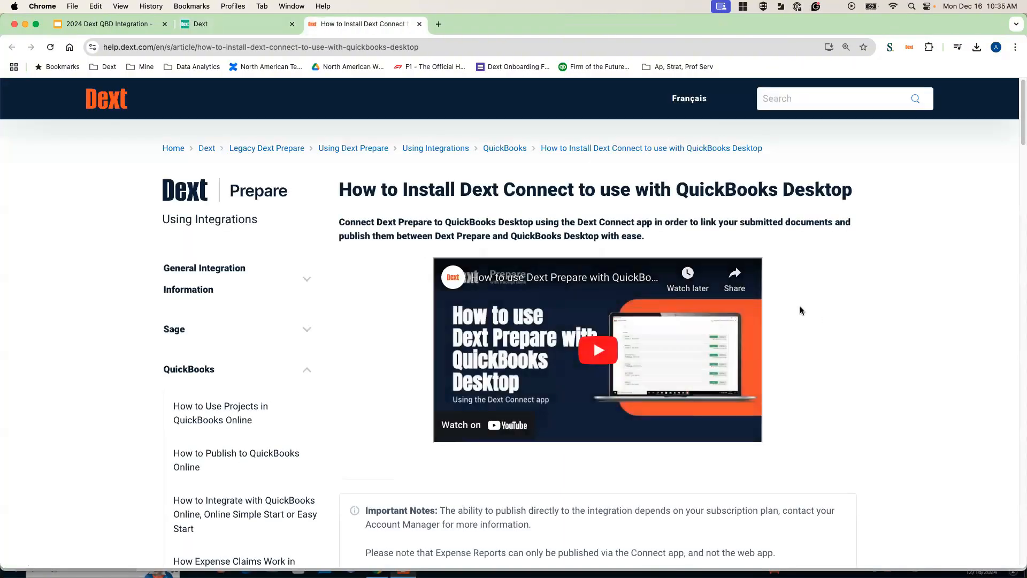
Read the help article's prerequisites for installing Dext Connect with QuickBooks Desktop
scroll(801, 307, down, 1)
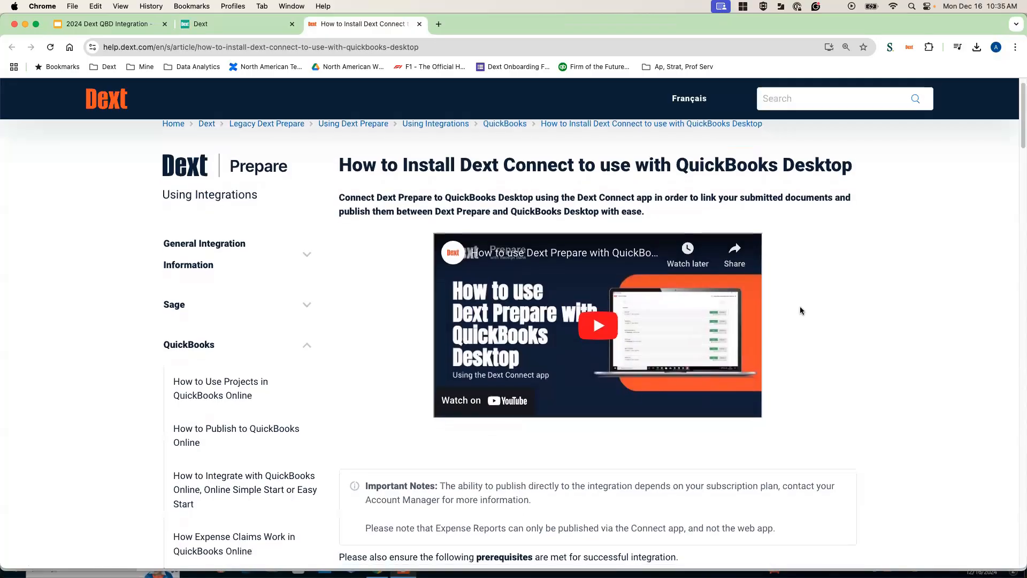
scroll(801, 307, down, 3)
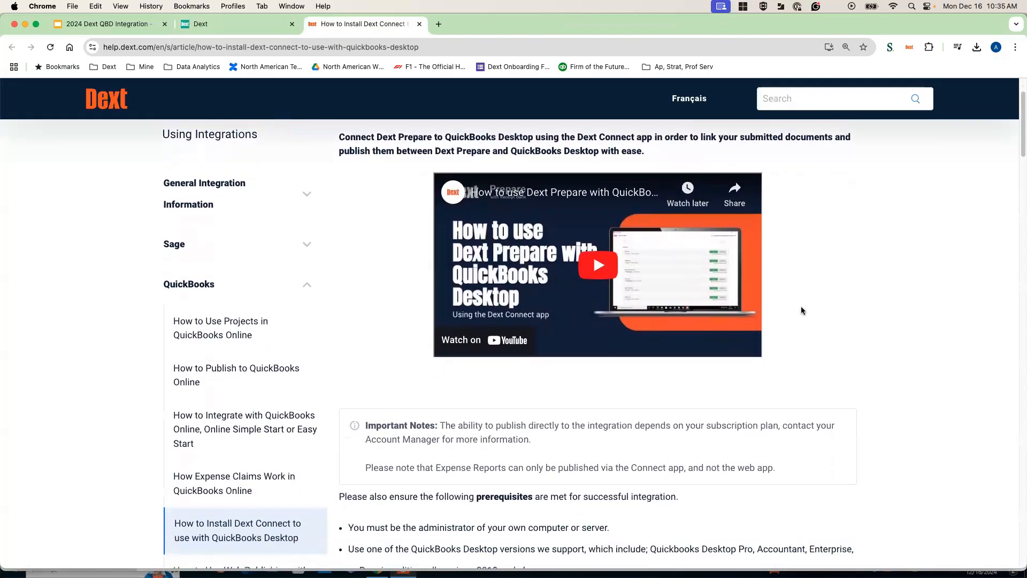
scroll(801, 309, down, 2)
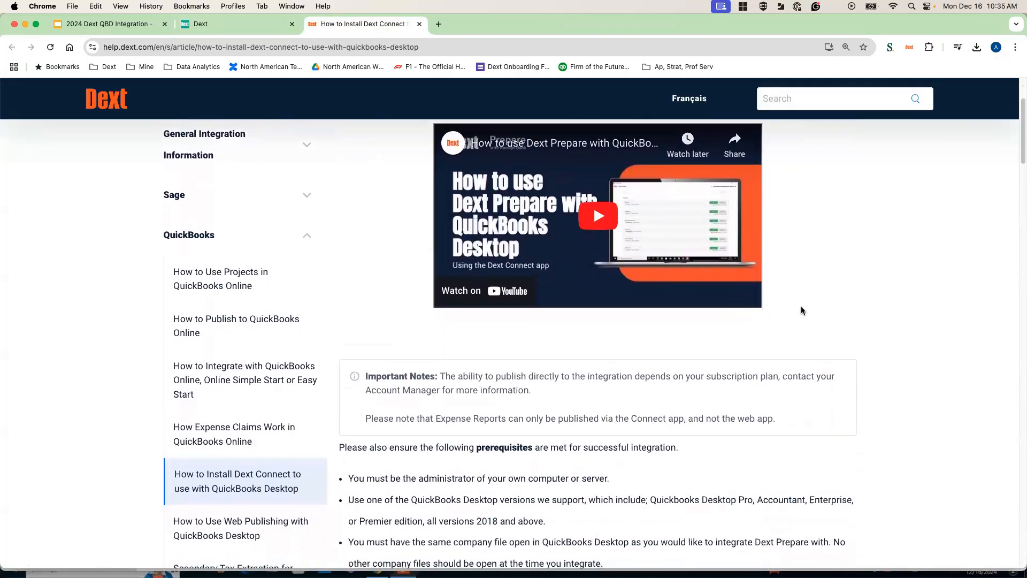
scroll(801, 307, down, 6)
scroll(801, 308, down, 2)
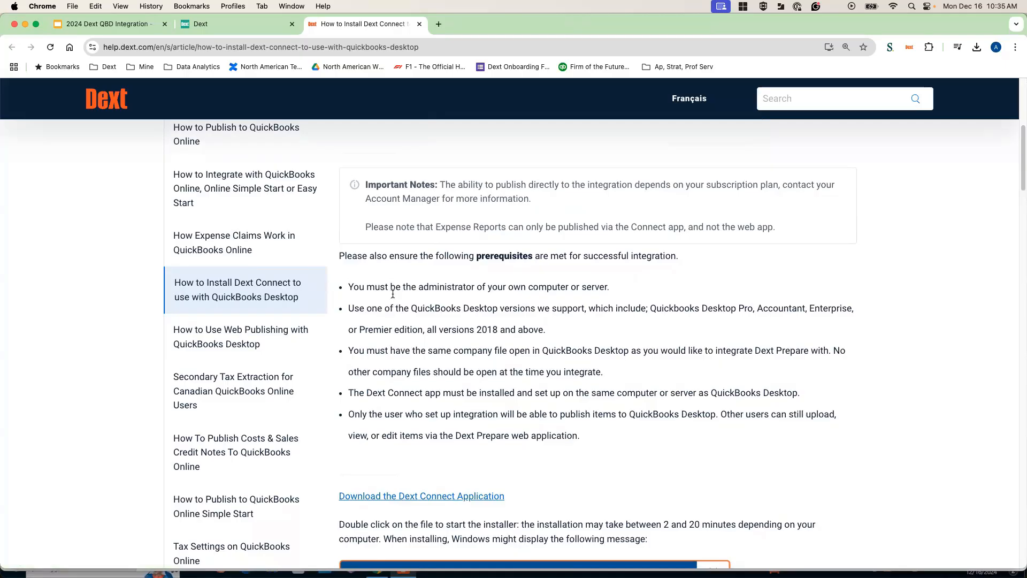
double_click(507, 256)
click(472, 295)
scroll(517, 409, down, 1)
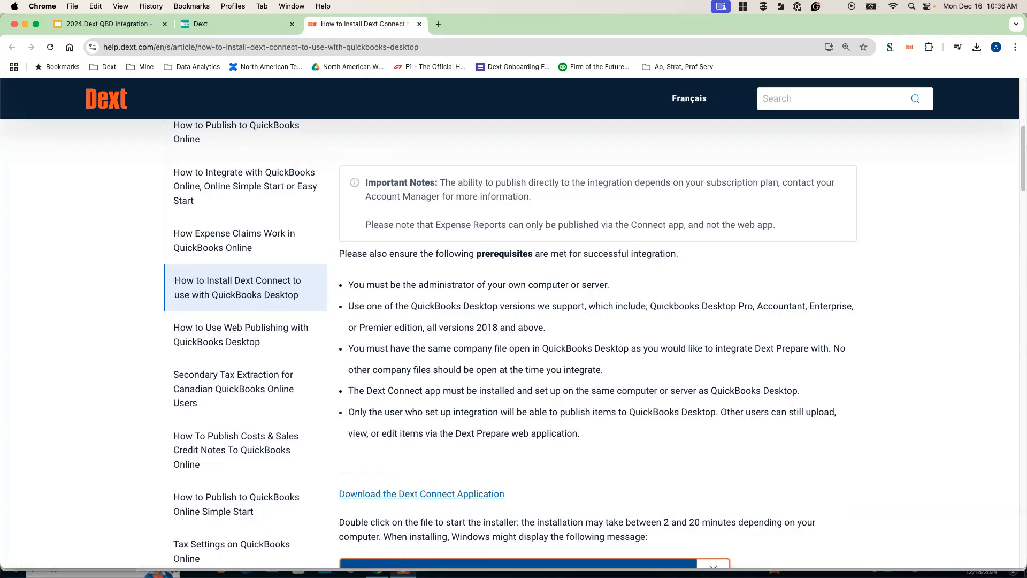
Switch to the Dext Connect App on the Windows desktop and start integrating GSK Productions with QuickBooks Desktop
key(super+Tab)
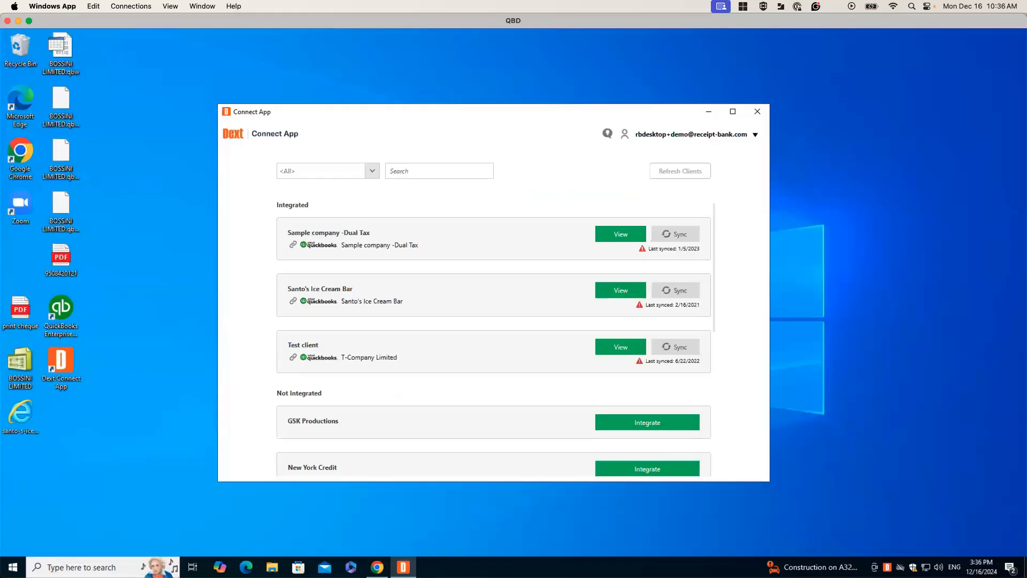
click(143, 175)
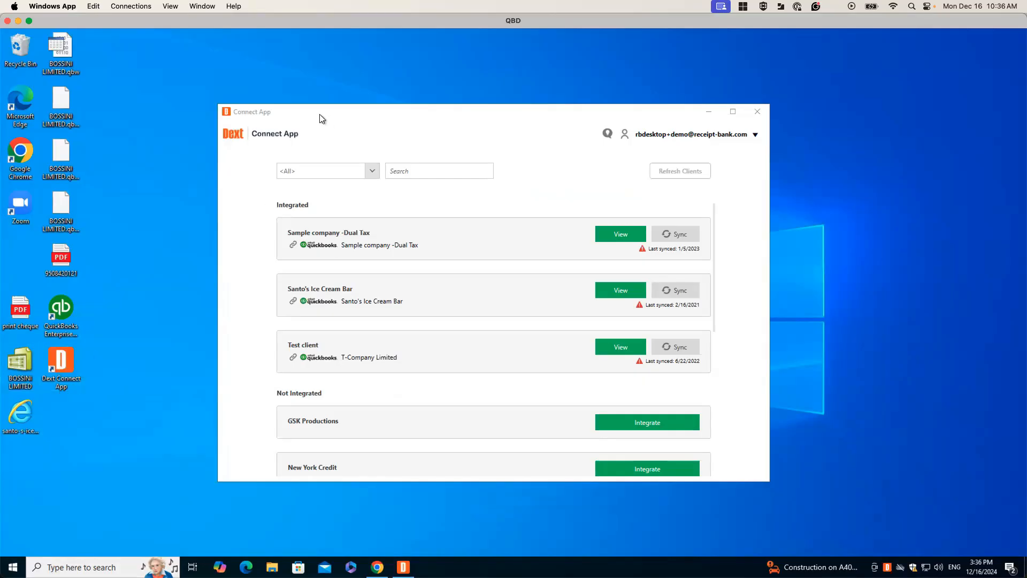
click(301, 136)
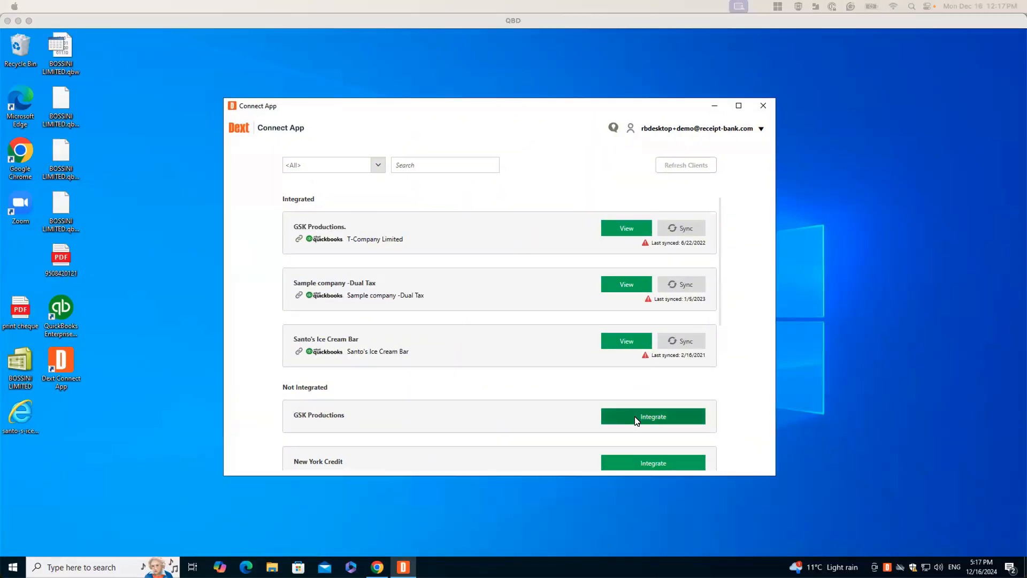
click(636, 418)
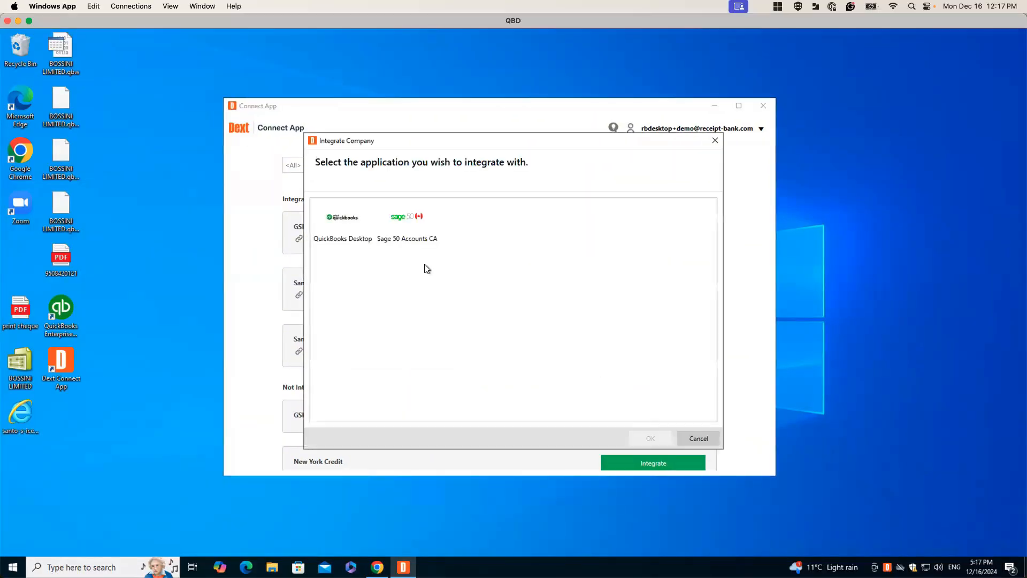
click(336, 222)
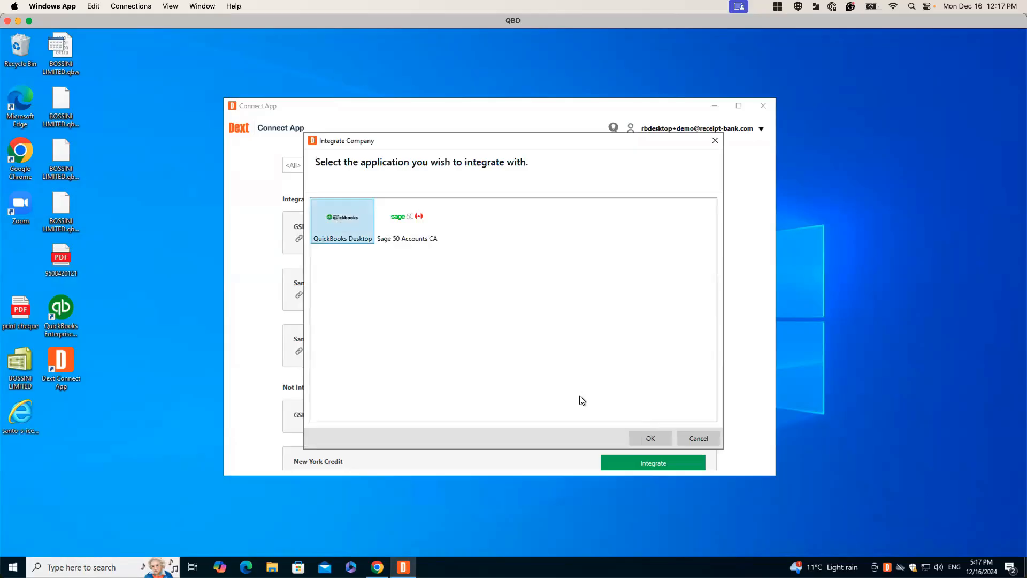
click(649, 436)
Browse the QuickBooks Enterprise Solutions 20.0 sample company files, select GSK Productions, and start the integration
click(666, 318)
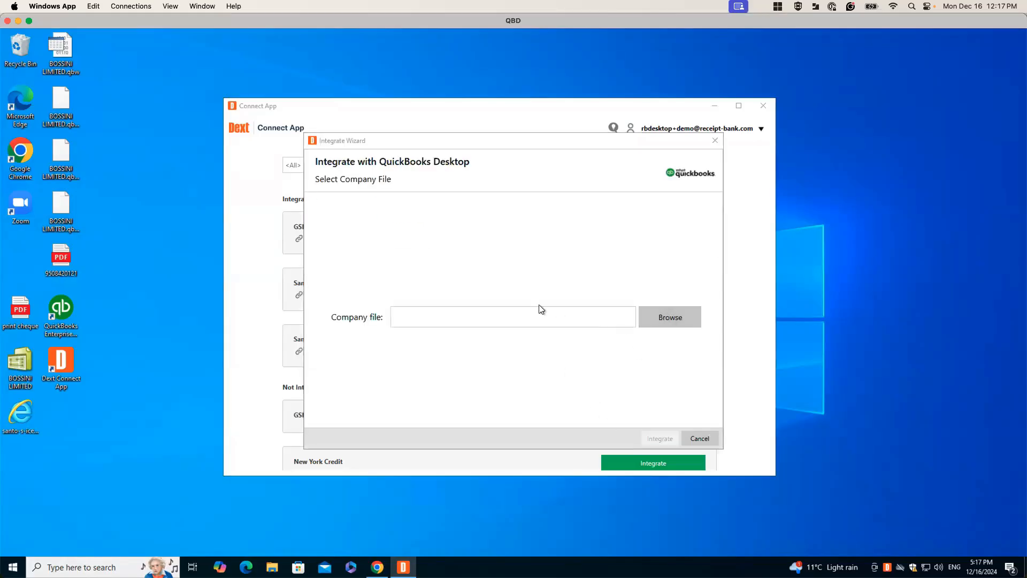
click(304, 270)
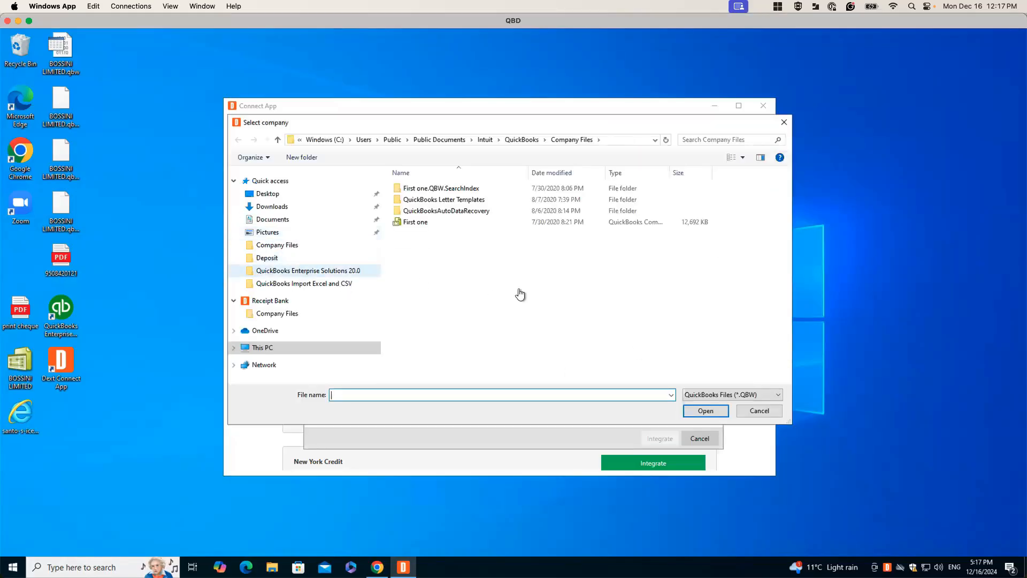
scroll(490, 267, down, 10)
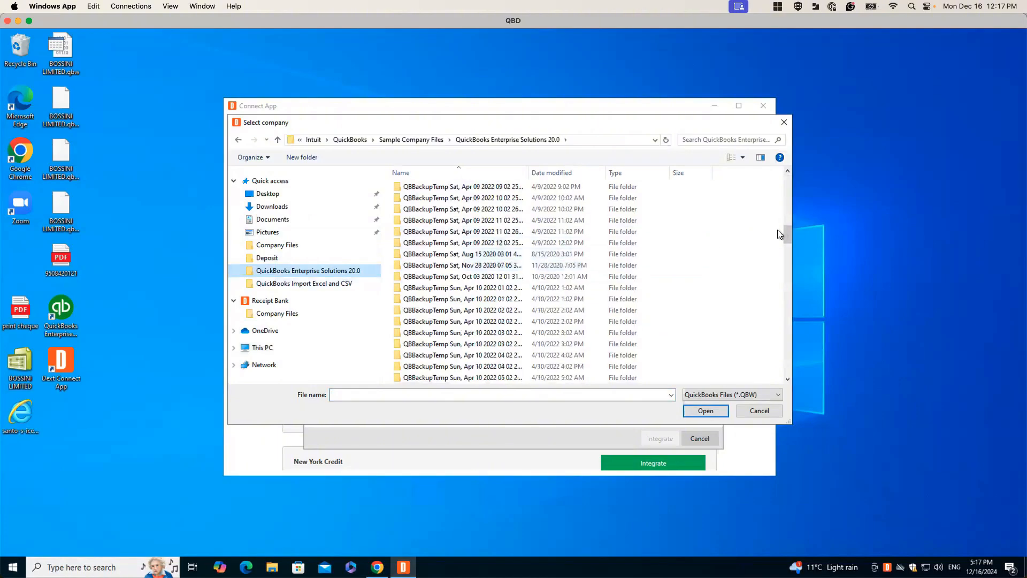
drag(787, 236, 791, 403)
drag(785, 235, 784, 375)
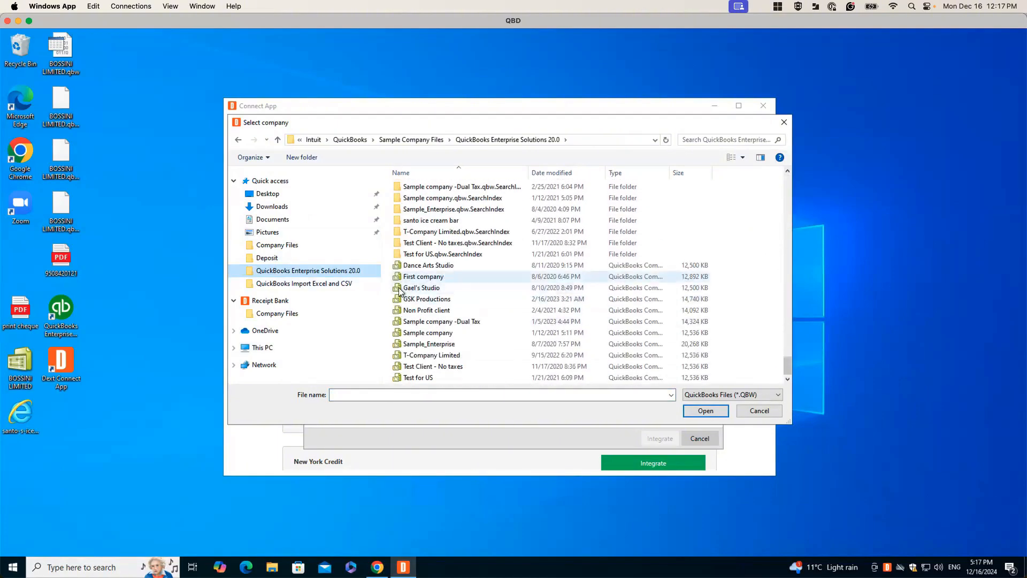
click(417, 299)
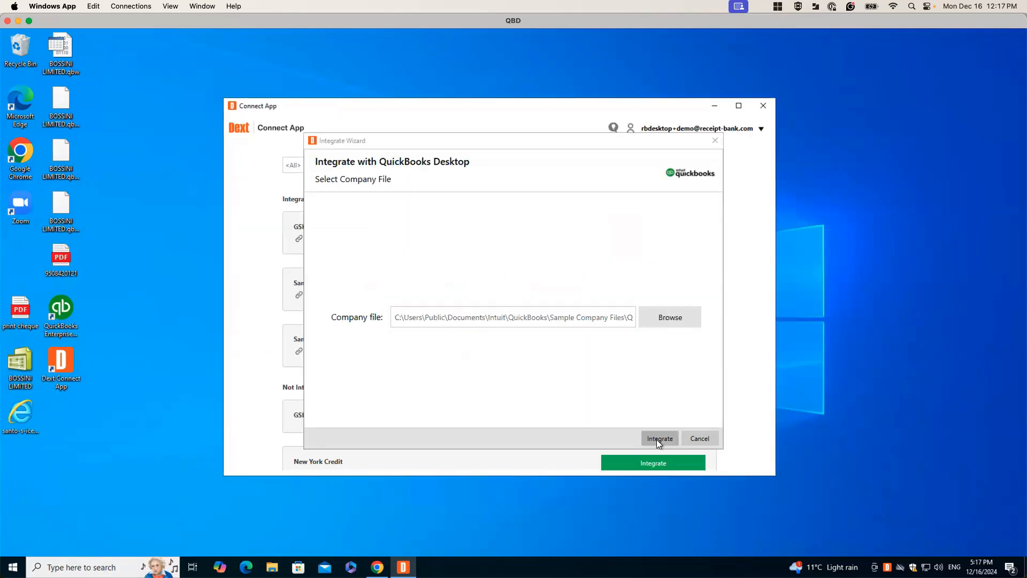
click(657, 438)
click(656, 438)
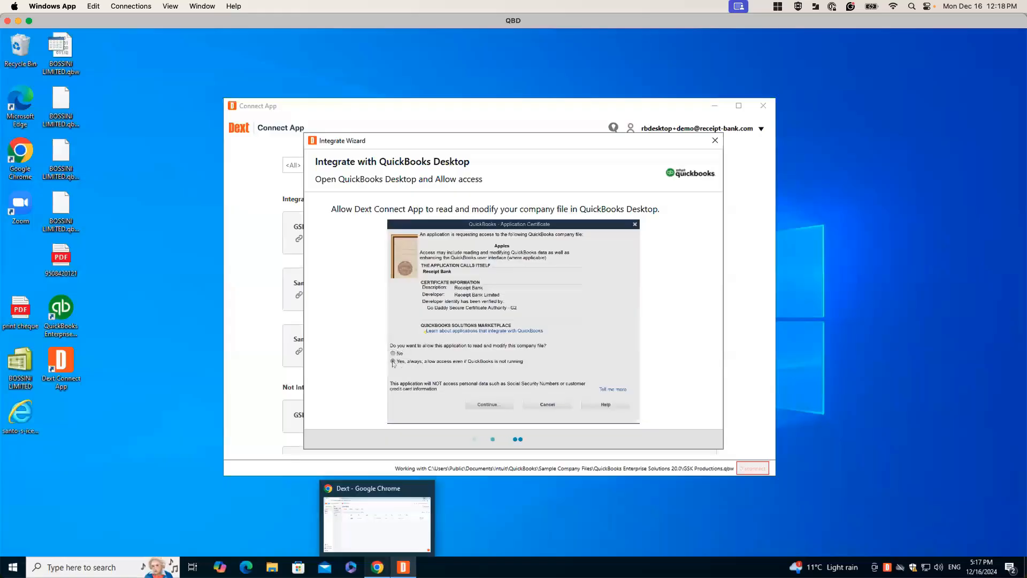
Return to Dext in Chrome and check the client's accounting software connection in business settings
click(377, 568)
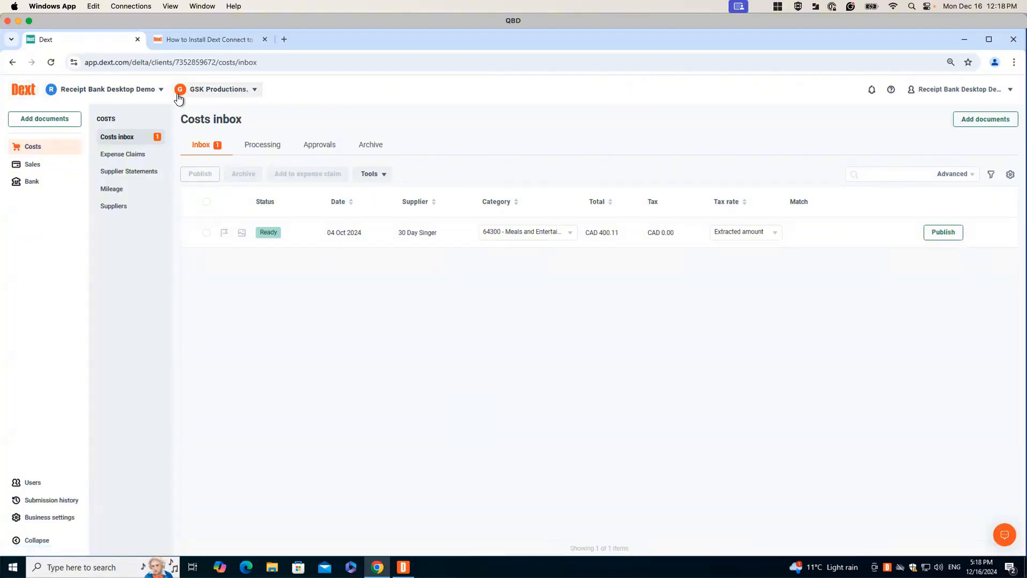
click(63, 517)
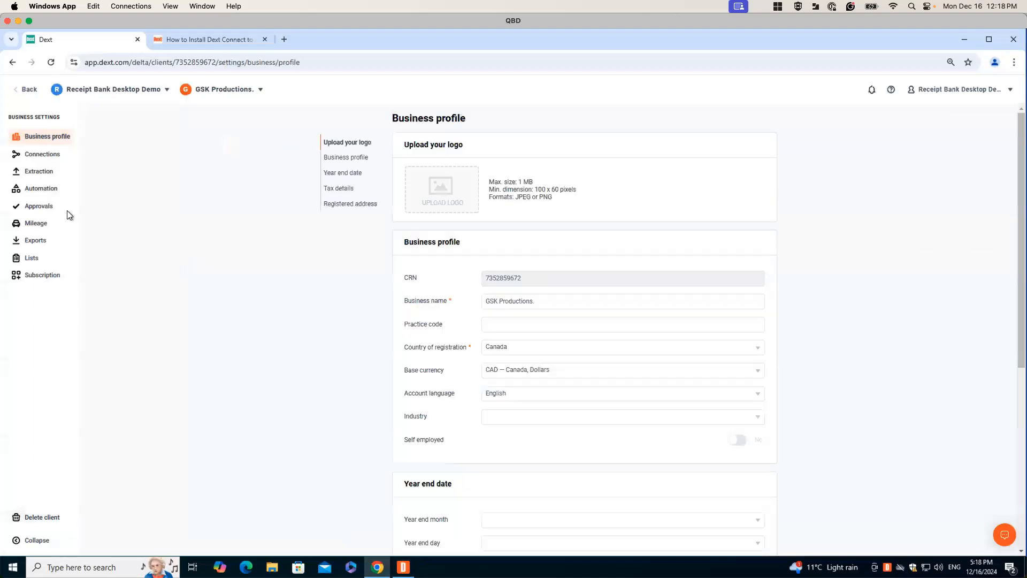
click(49, 160)
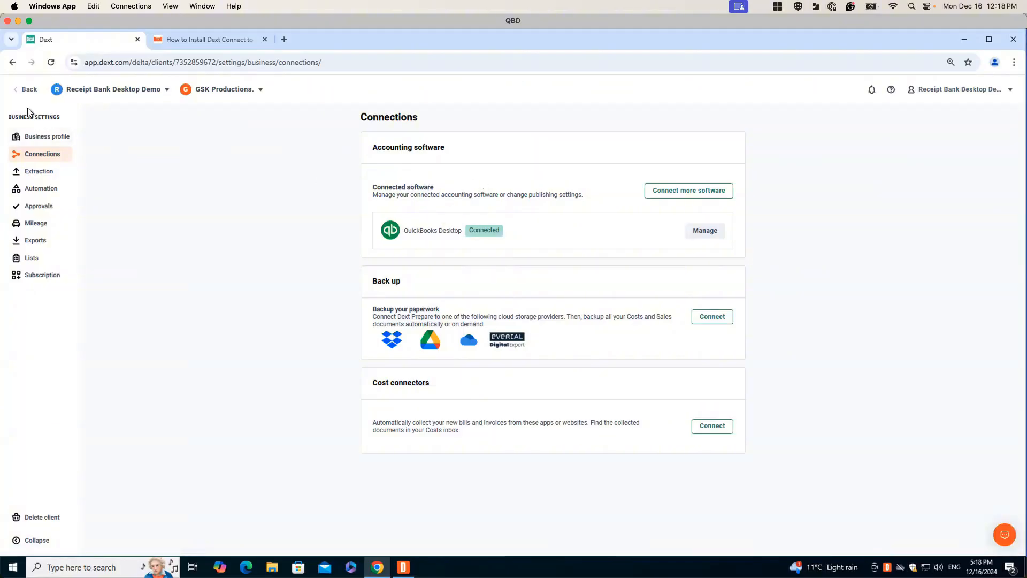
click(27, 89)
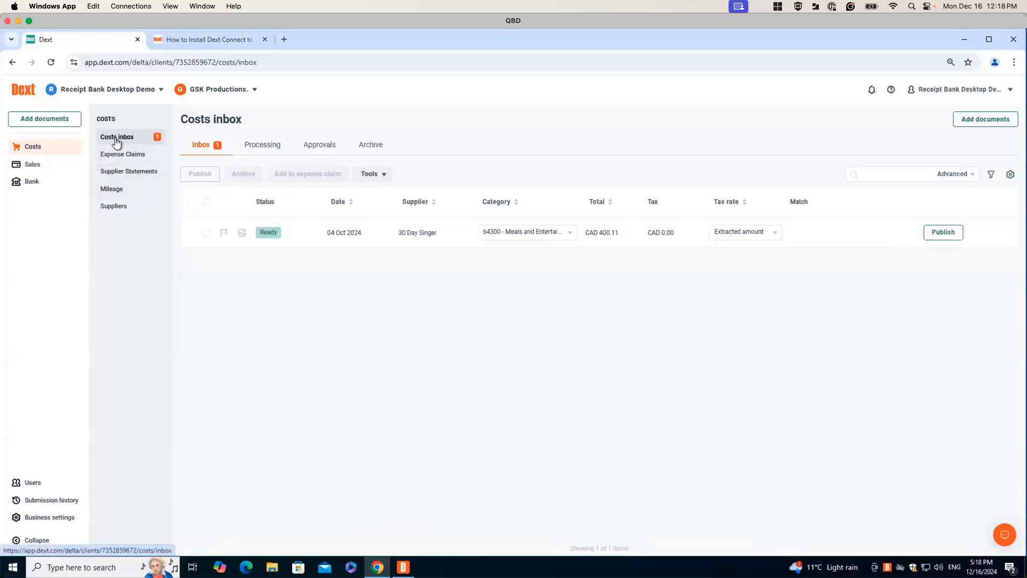
Open the 30 Day Singer receipt in the costs inbox and review its item details
click(413, 233)
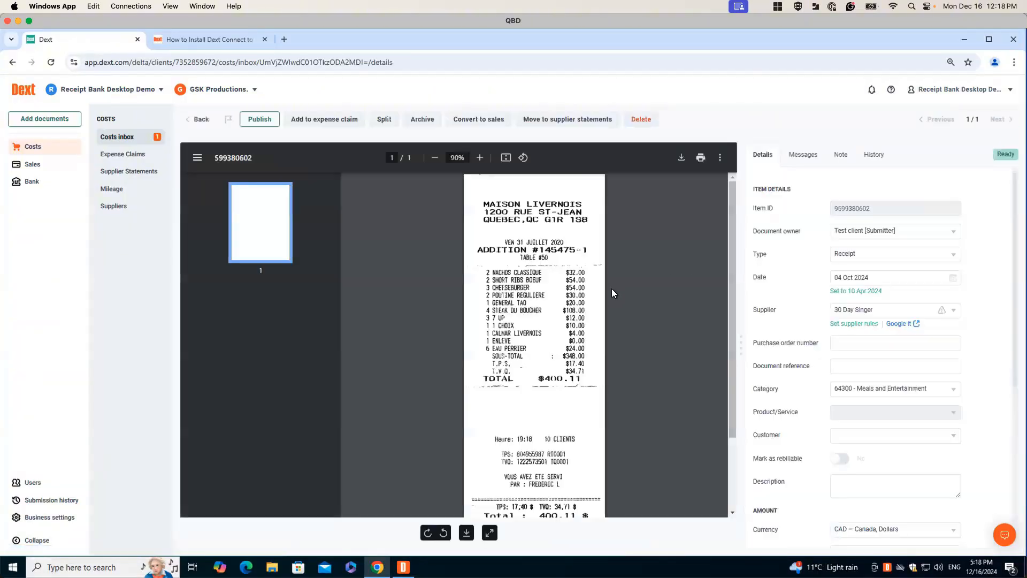
scroll(612, 287, down, 3)
scroll(791, 278, down, 3)
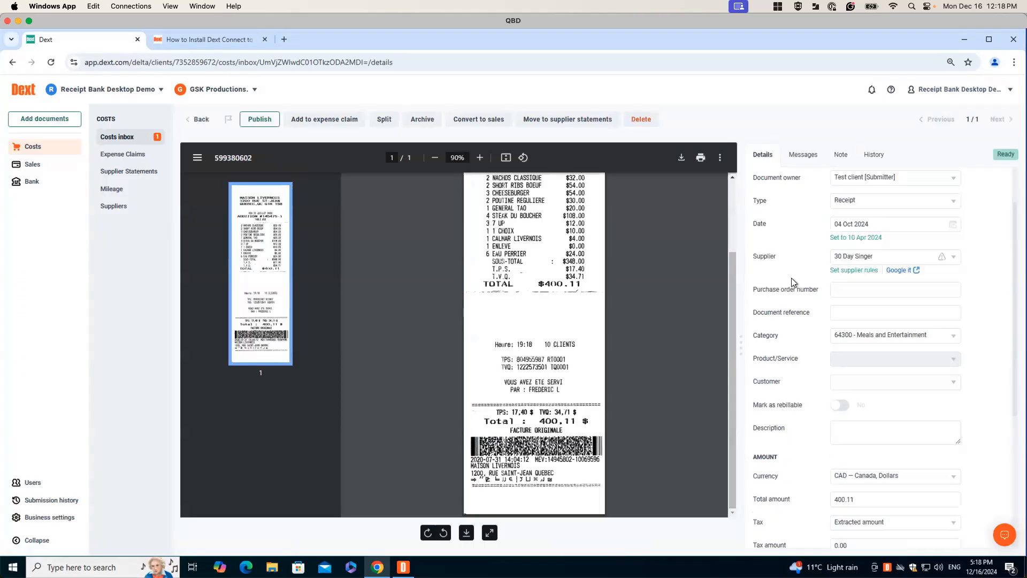
scroll(803, 289, up, 3)
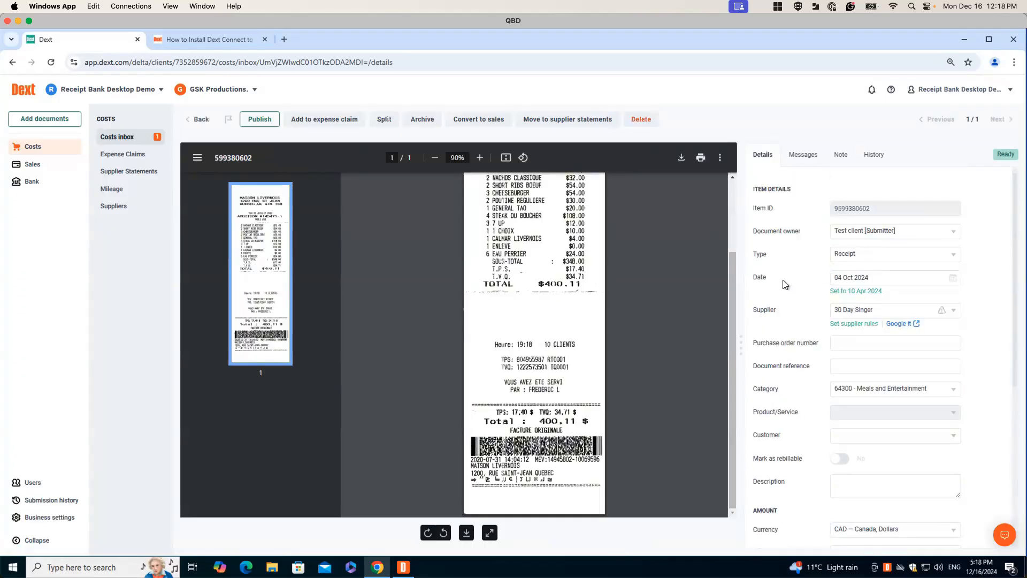
scroll(784, 285, down, 1)
scroll(783, 285, down, 2)
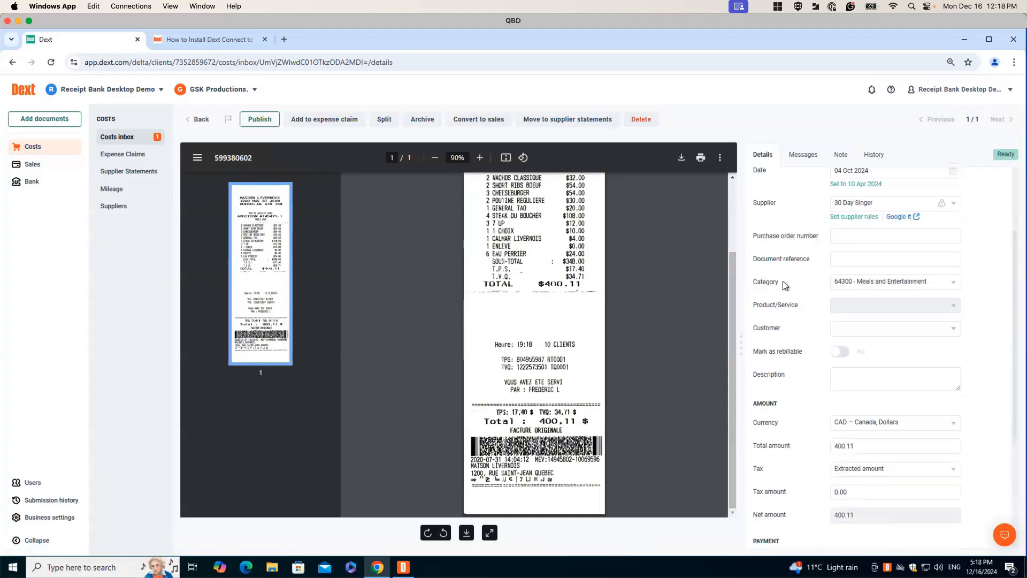
Review the receipt's amount, payment and Publish to options in the cost details
click(945, 236)
click(945, 235)
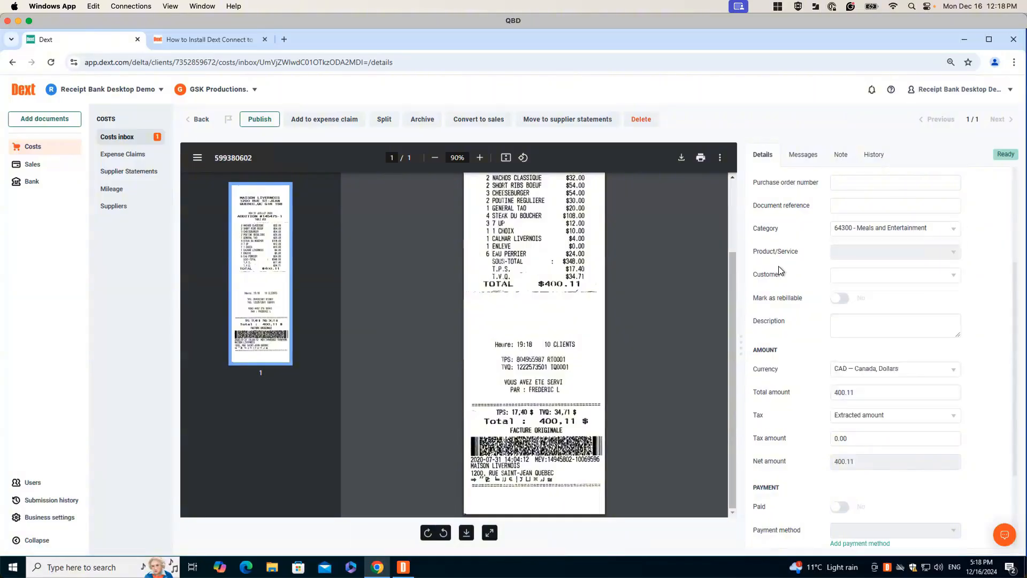
scroll(851, 254, down, 2)
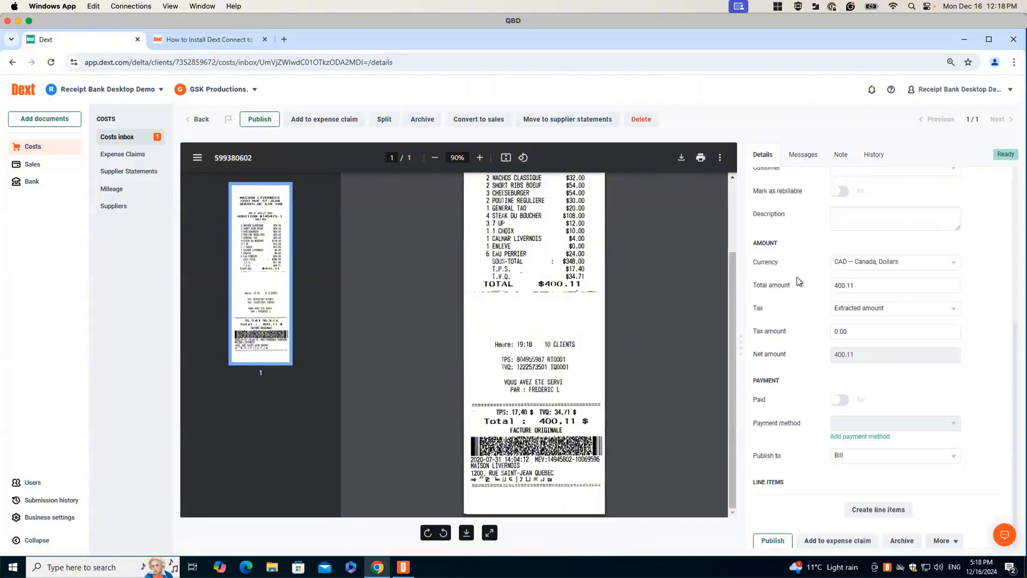
scroll(797, 278, down, 1)
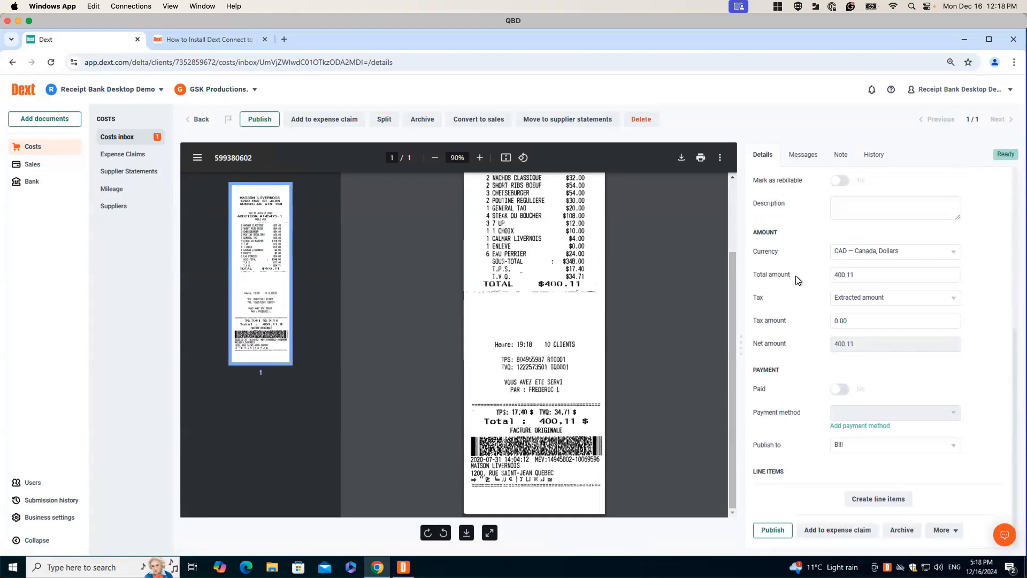
click(884, 450)
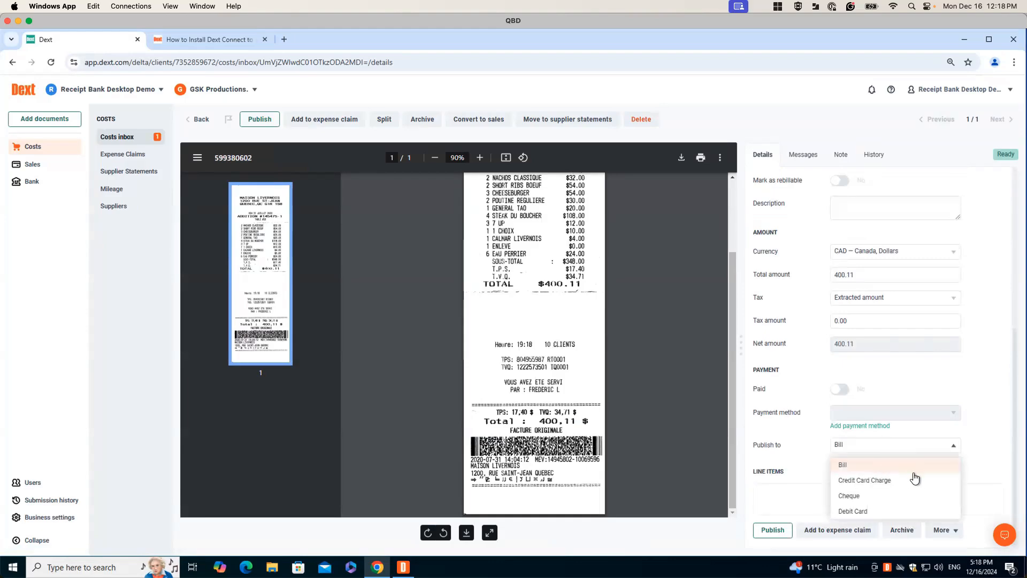
click(998, 448)
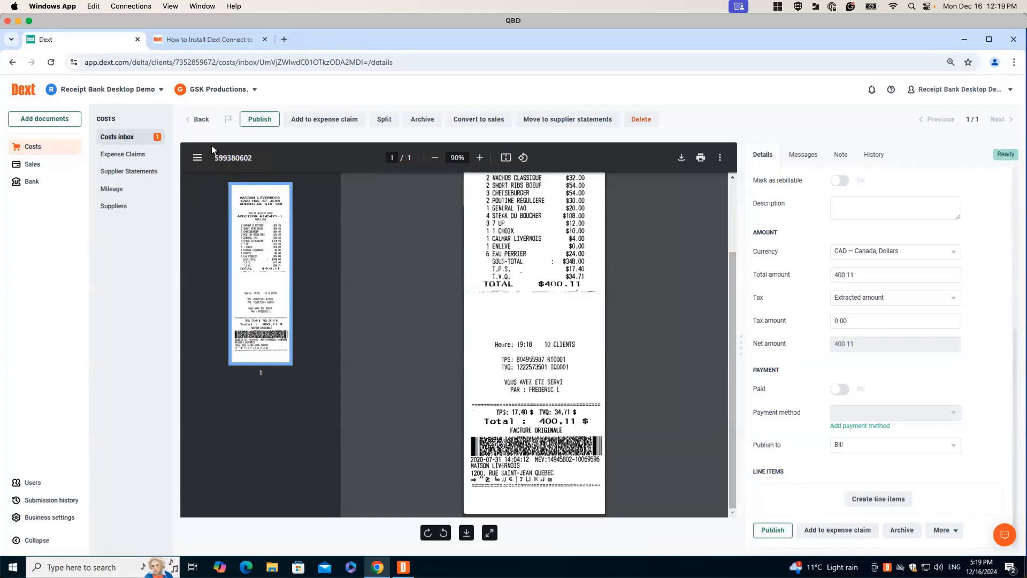
Open the sales invoice in the sales inbox, review its details, and return to the costs inbox
click(30, 167)
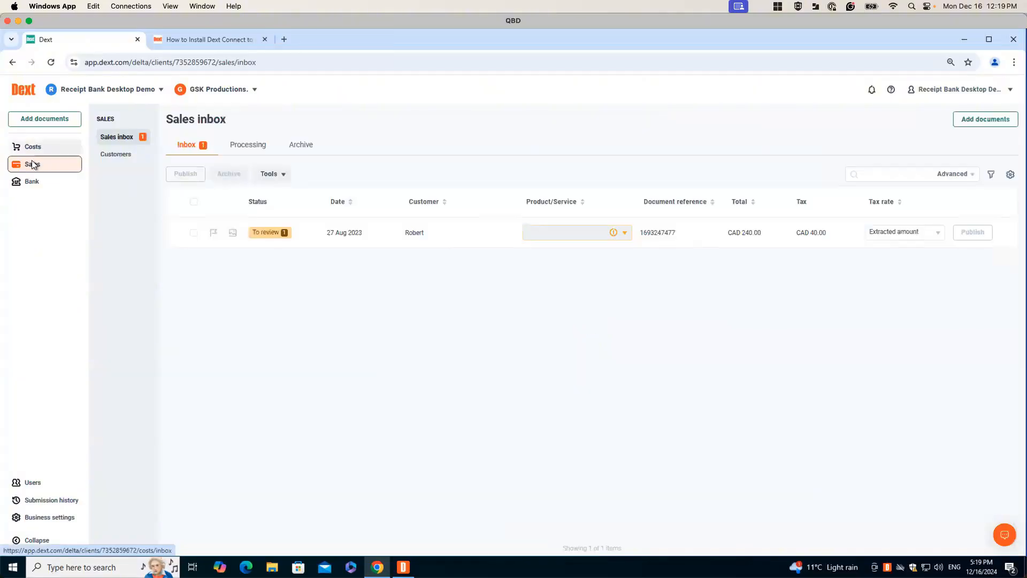
click(419, 233)
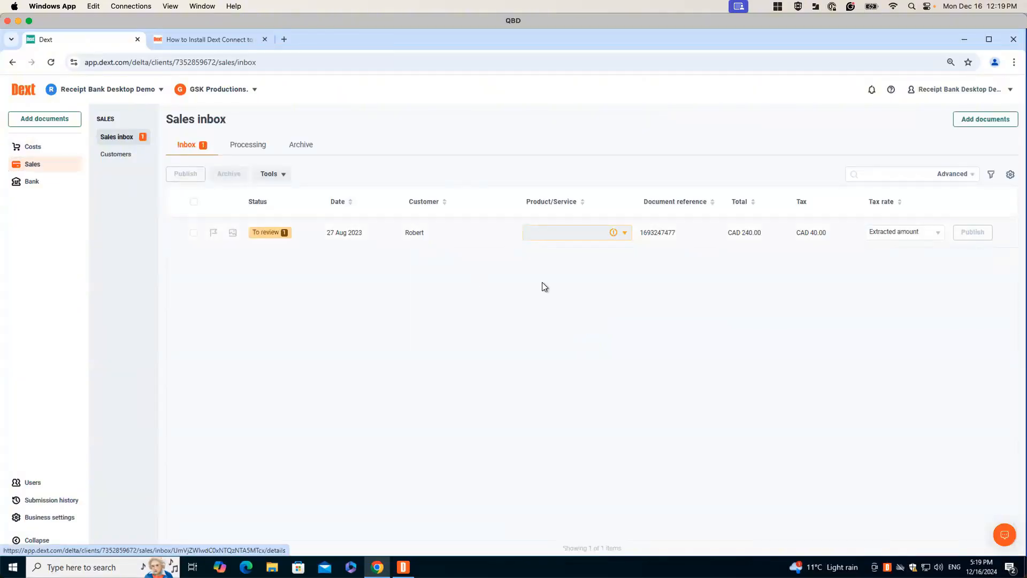
scroll(543, 273, down, 3)
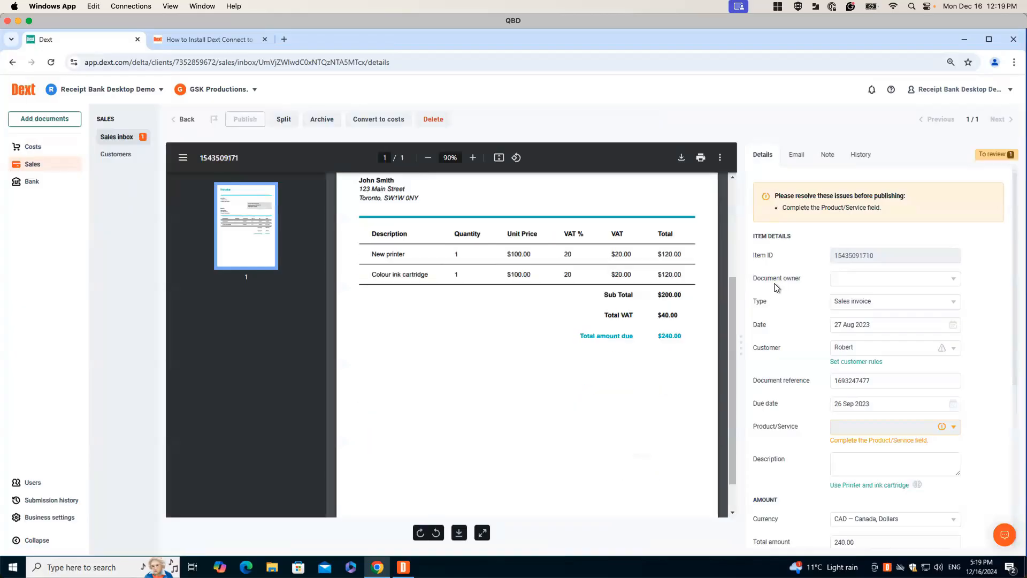
scroll(776, 275, down, 3)
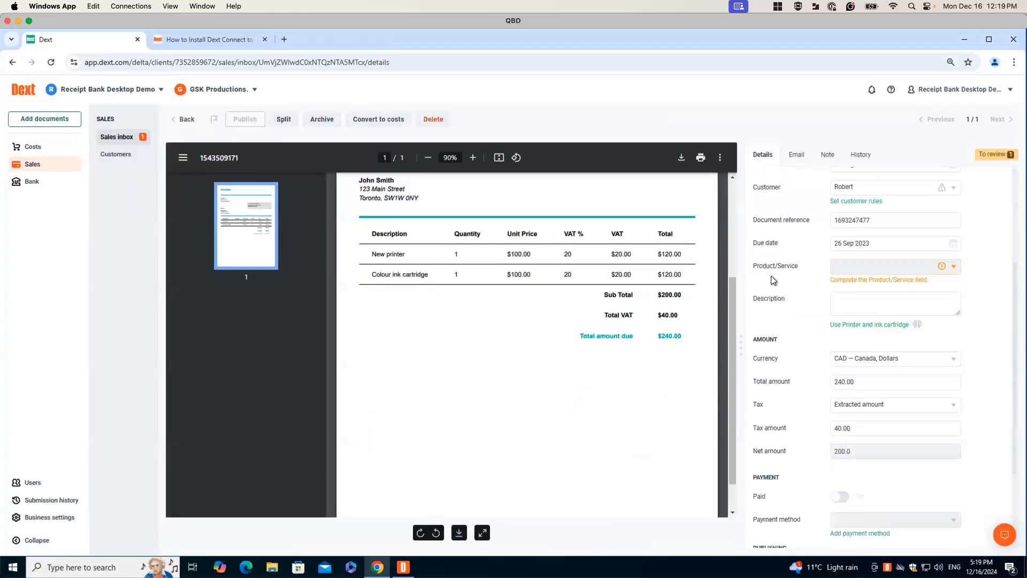
scroll(771, 283, up, 1)
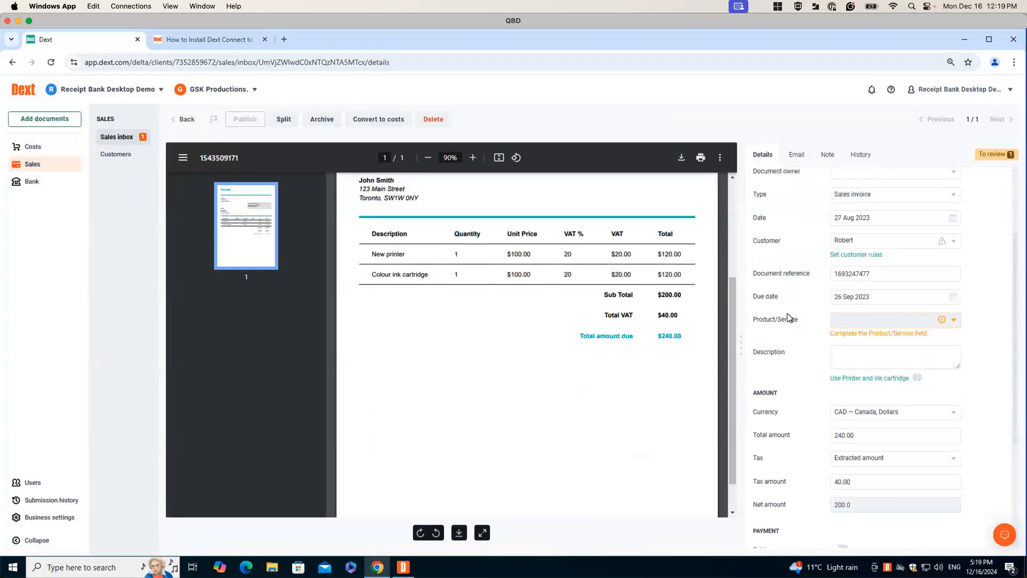
scroll(917, 312, down, 1)
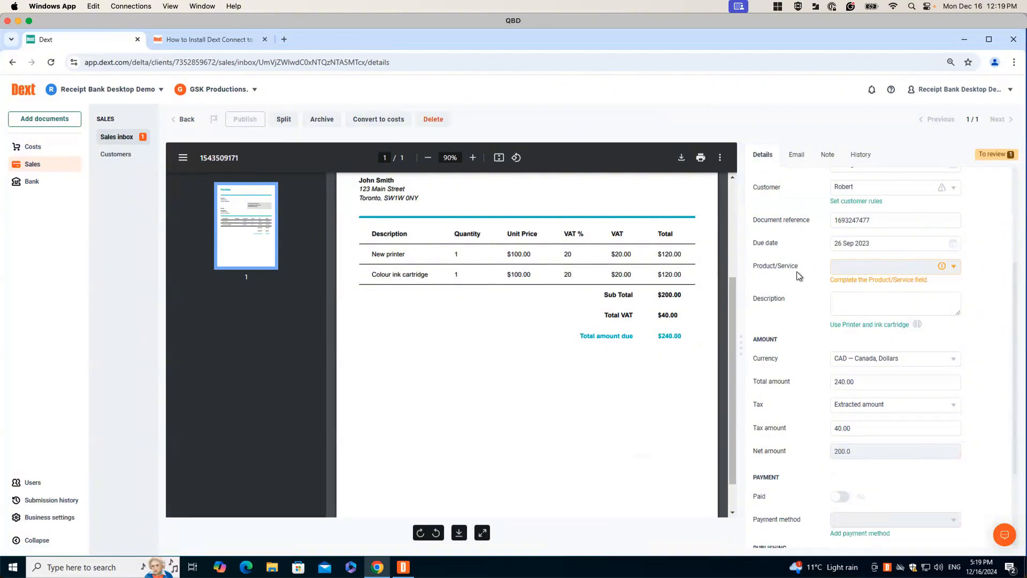
scroll(793, 275, down, 2)
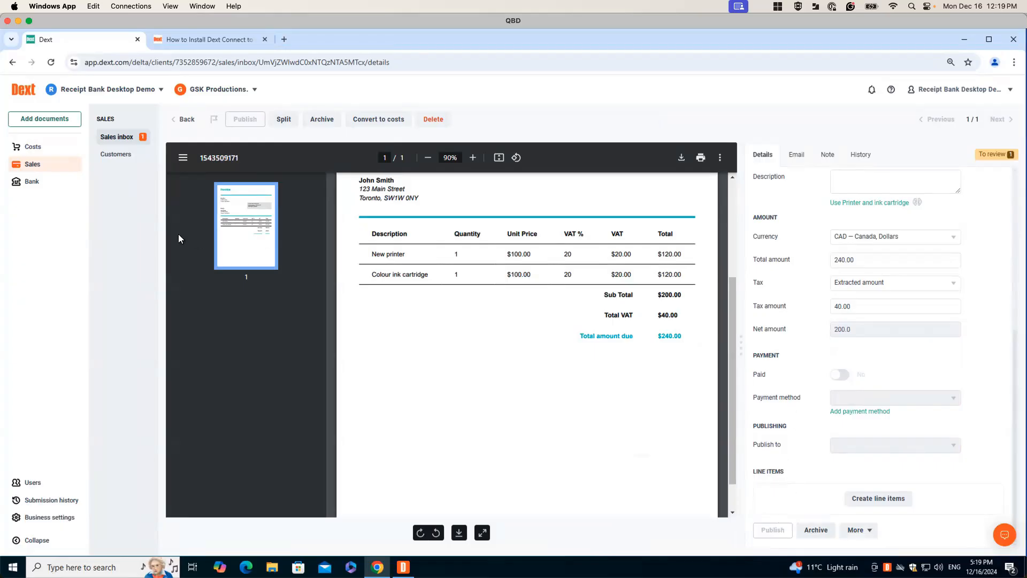
click(183, 119)
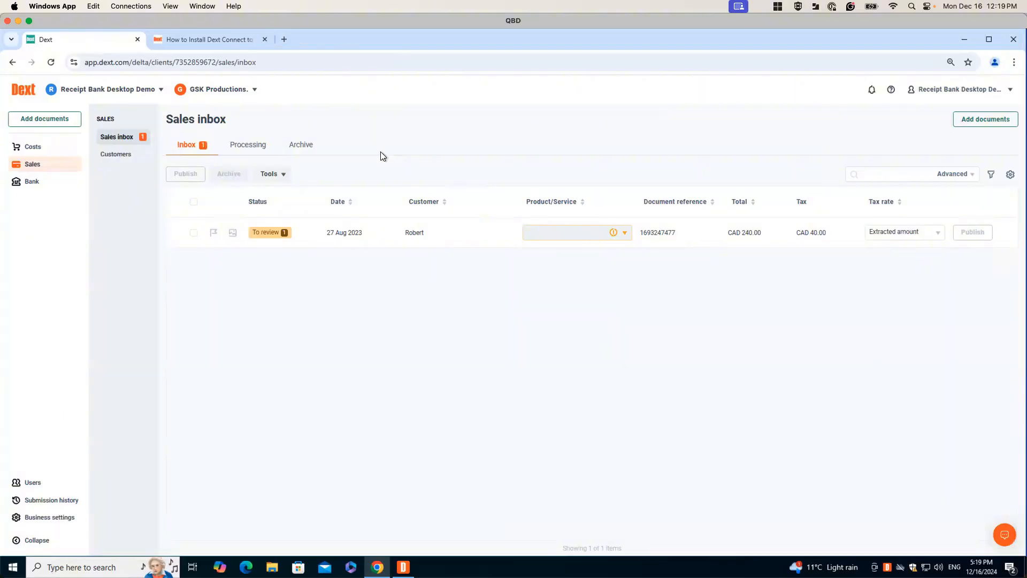
click(43, 149)
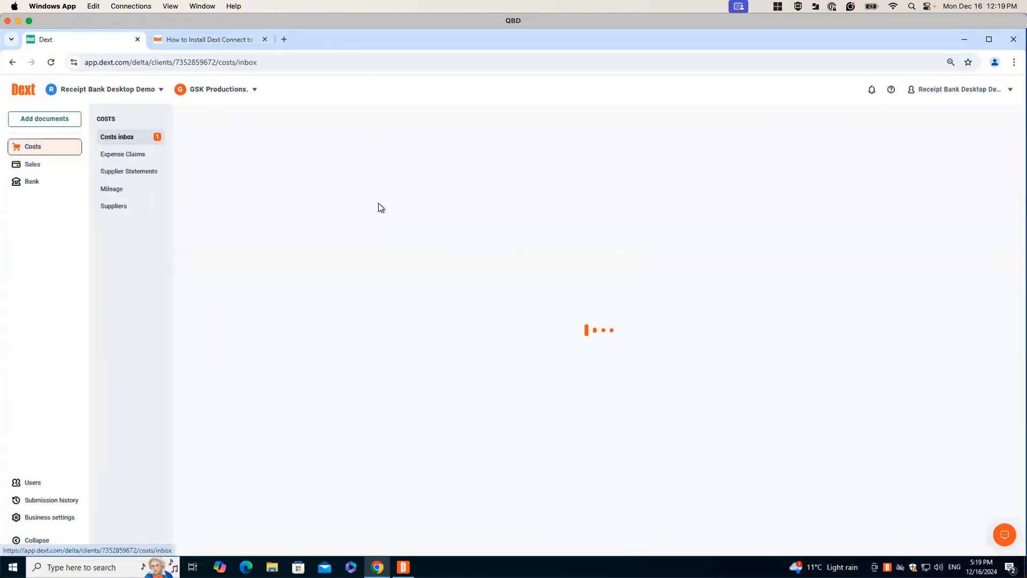